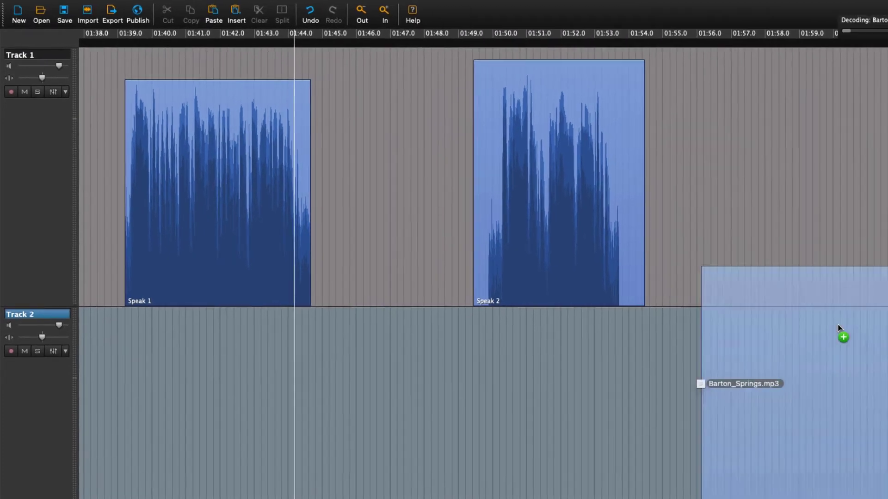
# Place Barton_Springs.mp3 on Track 2 and lower its volume to about -22 dB.
pyautogui.moveTo(842, 334)
pyautogui.mouseDown()
pyautogui.moveTo(355, 413)
pyautogui.moveTo(89, 351)
pyautogui.mouseUp()
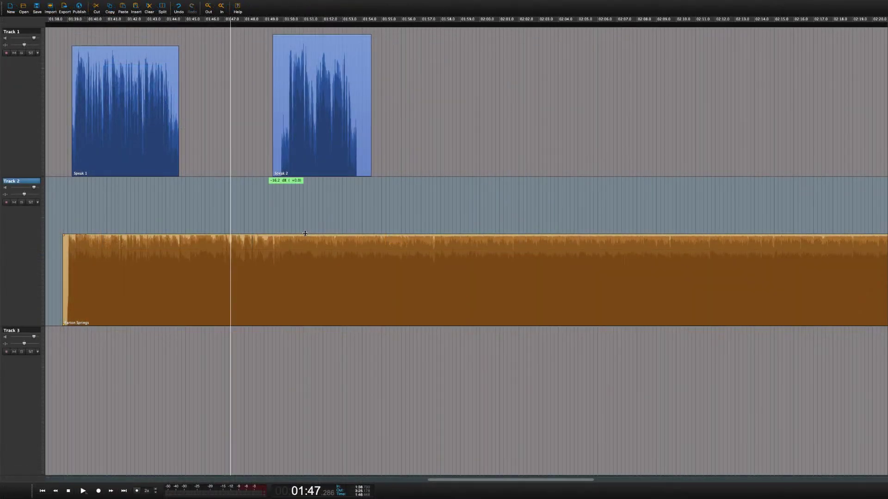
pyautogui.moveTo(305, 233); pyautogui.dragTo(301, 275)
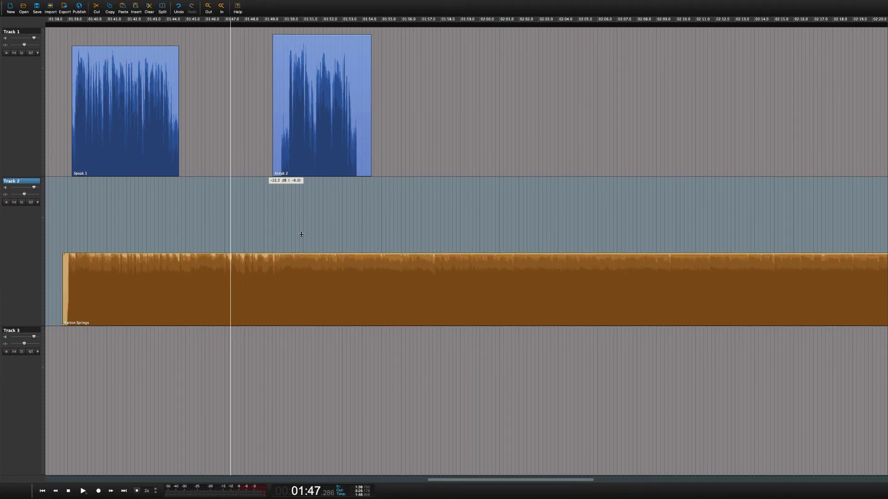
# Raise the music level back, then dip it to about -28 dB under Speak 2 only.
pyautogui.moveTo(301, 274)
pyautogui.mouseDown()
pyautogui.moveTo(304, 215)
pyautogui.moveTo(304, 236)
pyautogui.mouseUp()
pyautogui.moveTo(271, 305); pyautogui.dragTo(368, 317)
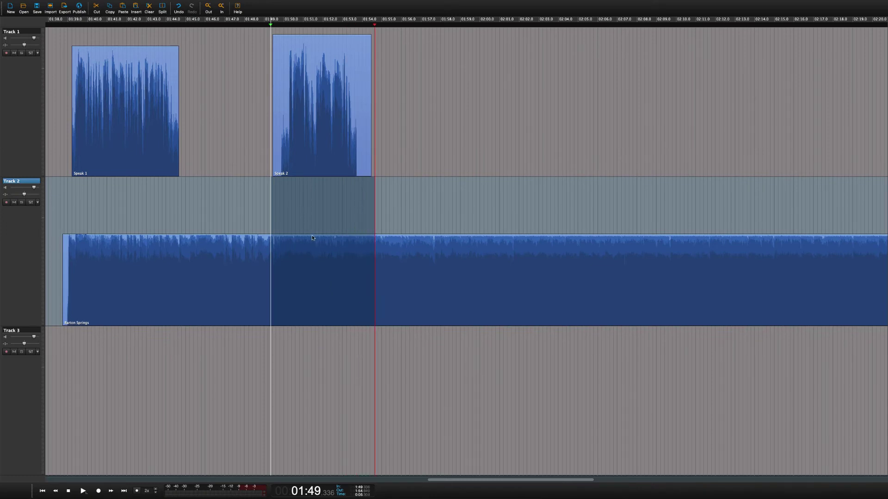
pyautogui.moveTo(312, 235); pyautogui.dragTo(312, 246)
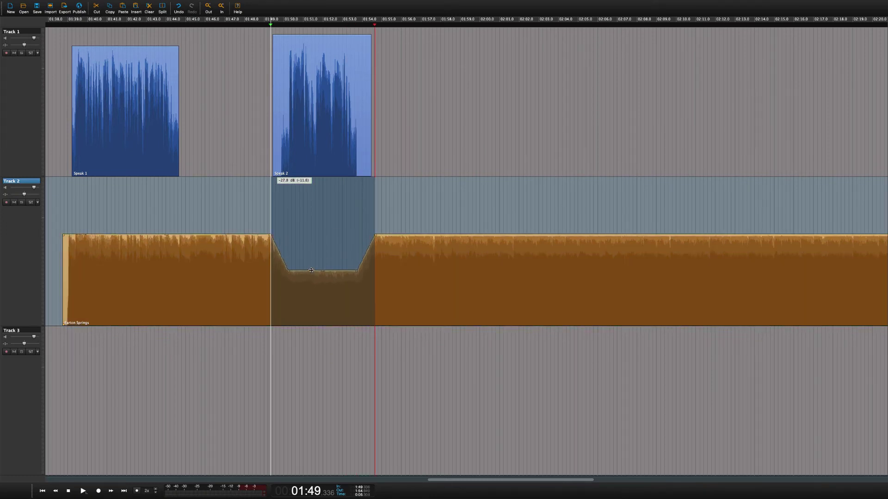